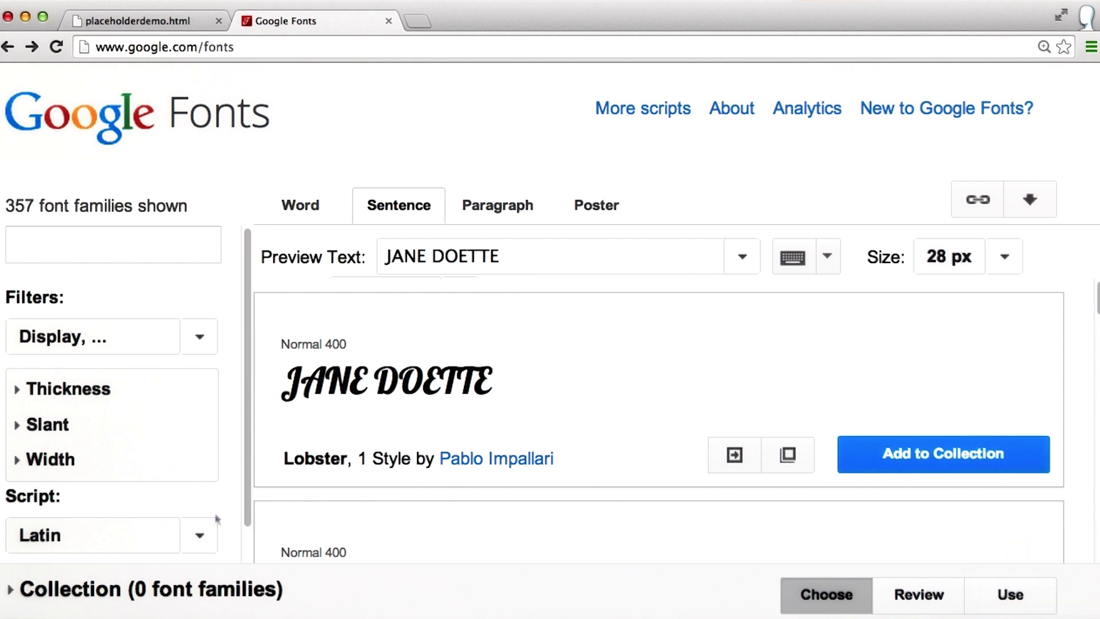
scroll(606, 397, down, 2)
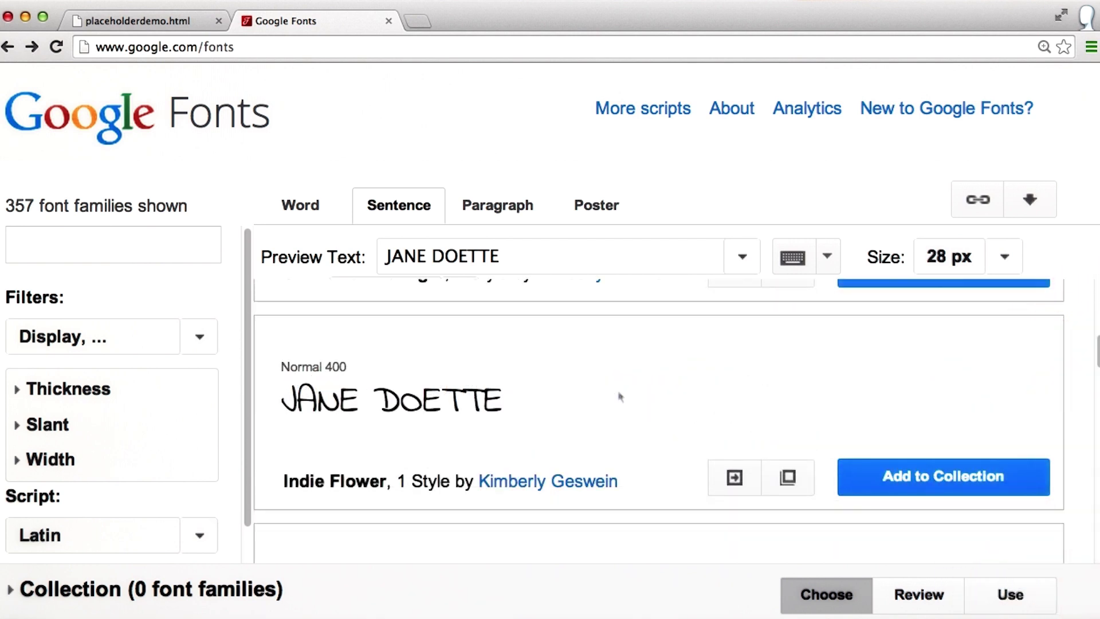
Copy the Indie Flower stylesheet link code and place the cursor after the main.css link in placeholderdemo.html.
click(734, 477)
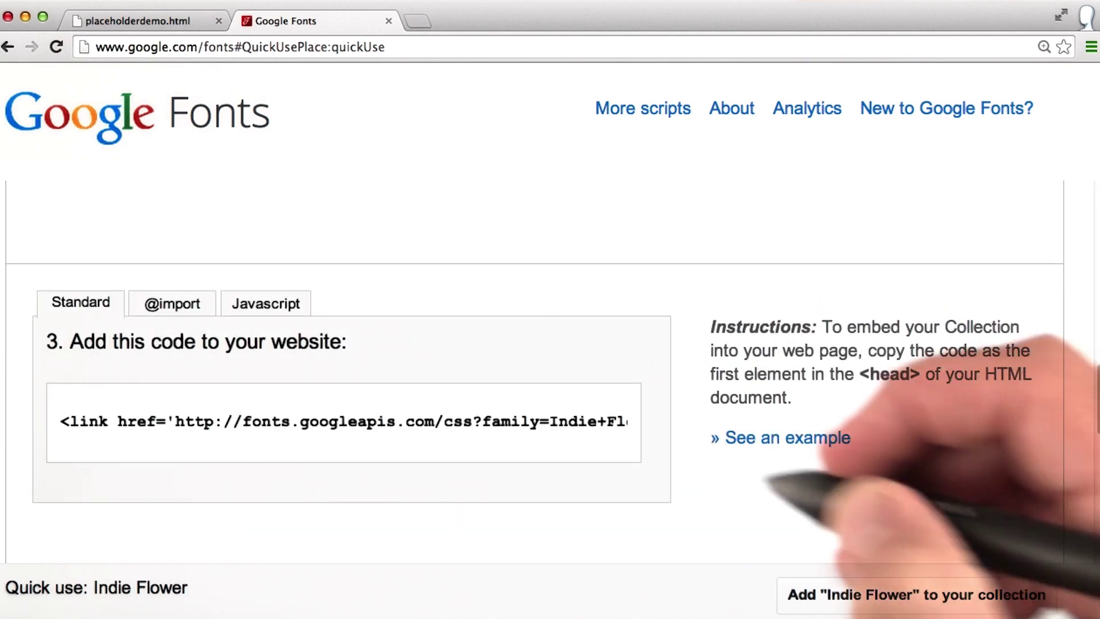
click(345, 421)
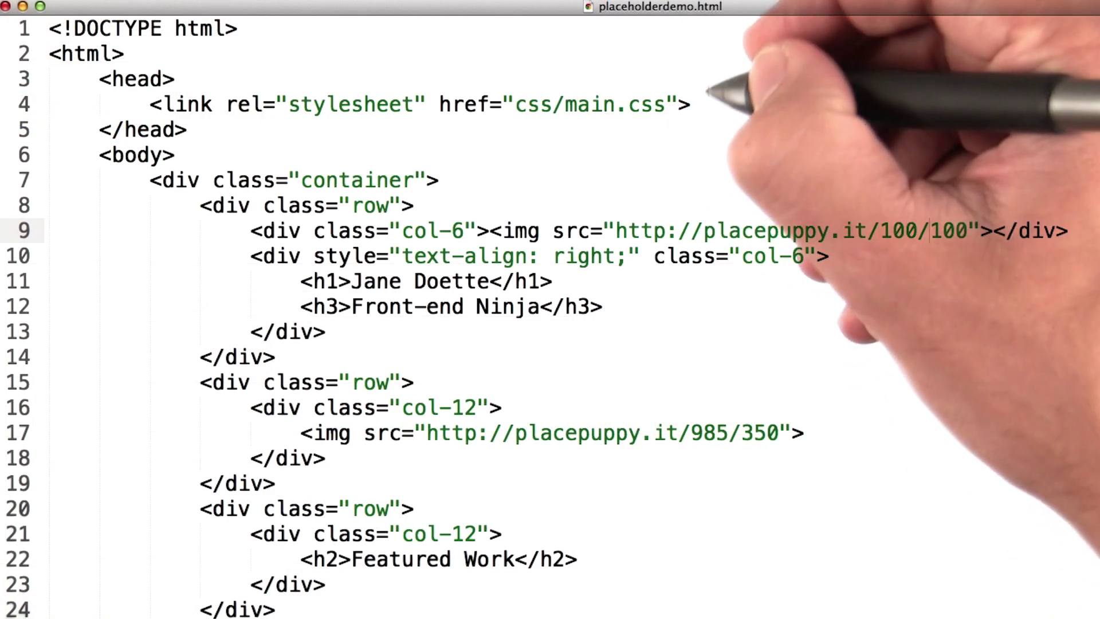
click(707, 103)
Paste the Indie Flower link tag on a new line inside the head.
key(Return)
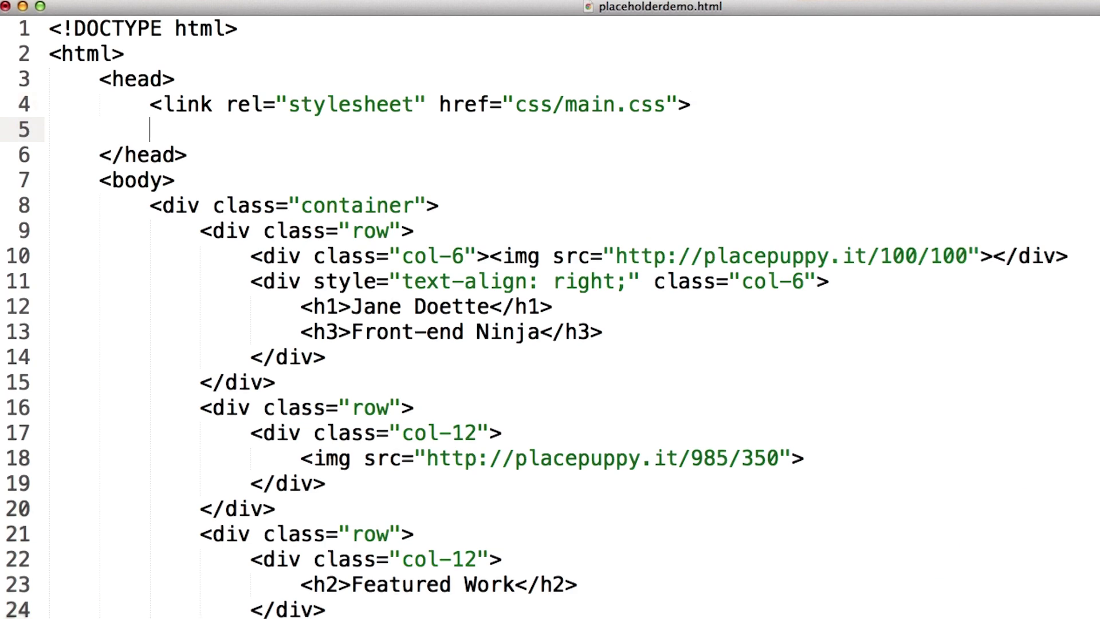
key(super+v)
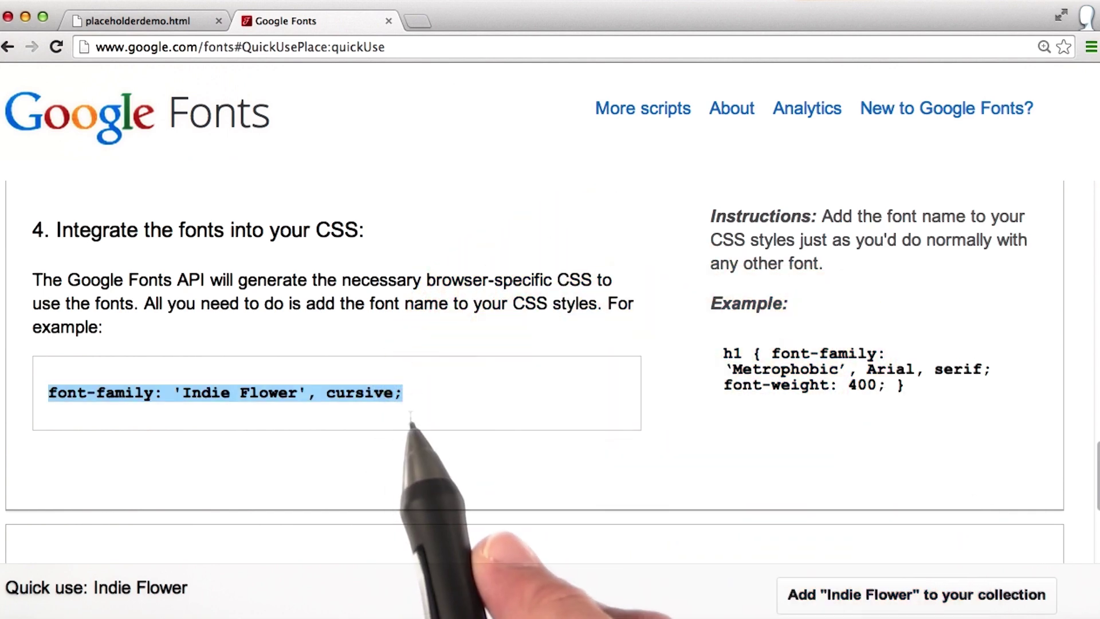
Switch to main.css to apply font-family 'Indie Flower', cursive to all elements.
key(super+Tab)
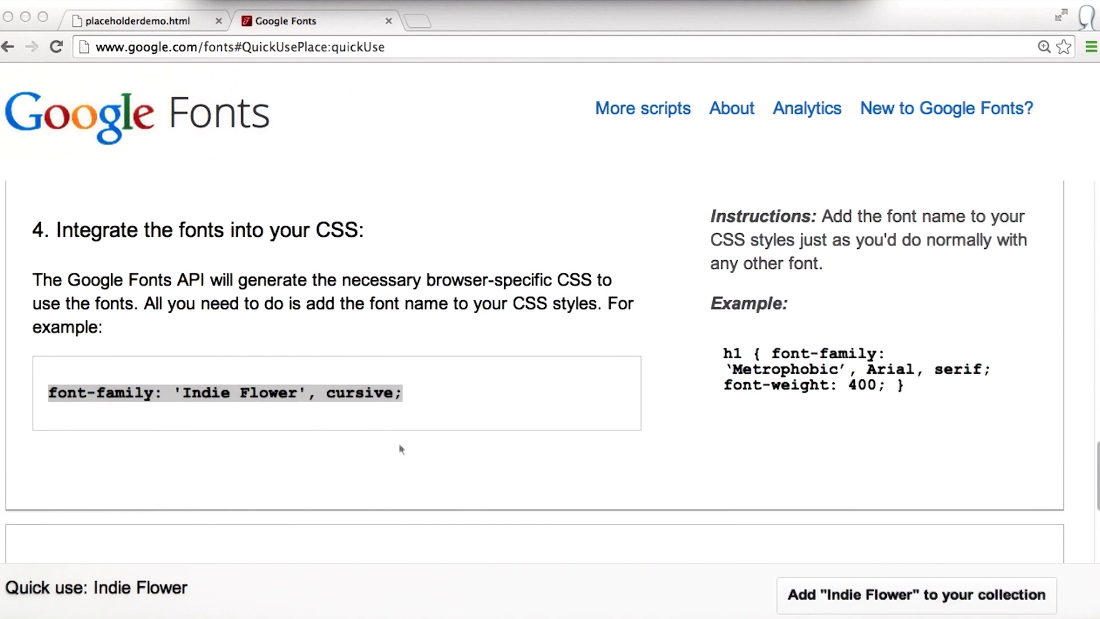
text(font-family: 'Indie Flower', cursive;)
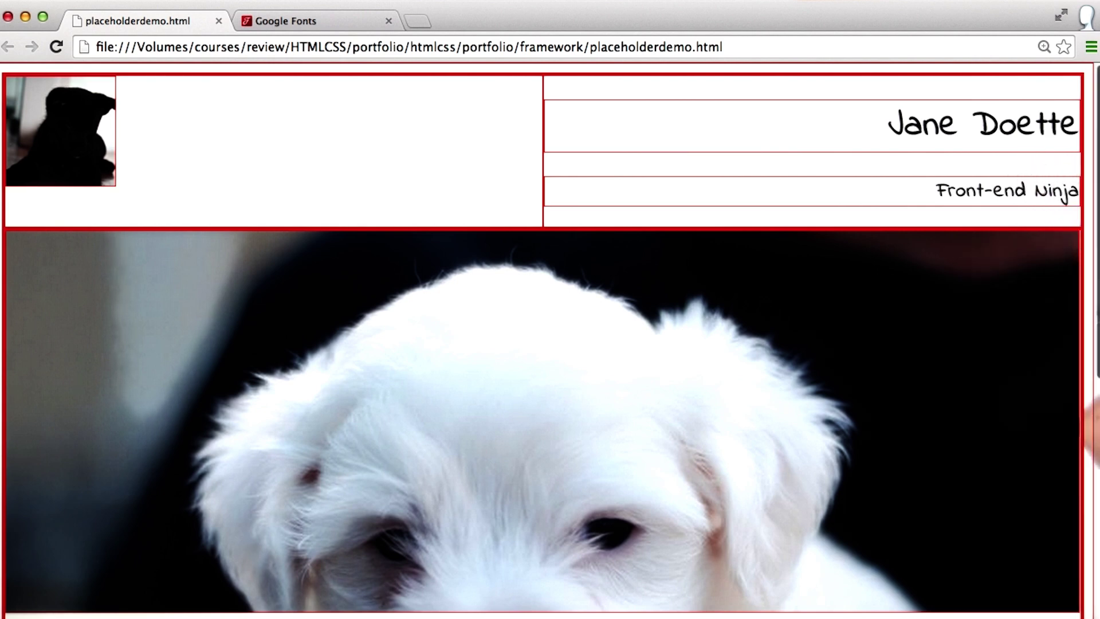
scroll(550, 345, down, 1)
scroll(550, 343, down, 2)
scroll(550, 343, down, 2)
scroll(550, 343, down, 1)
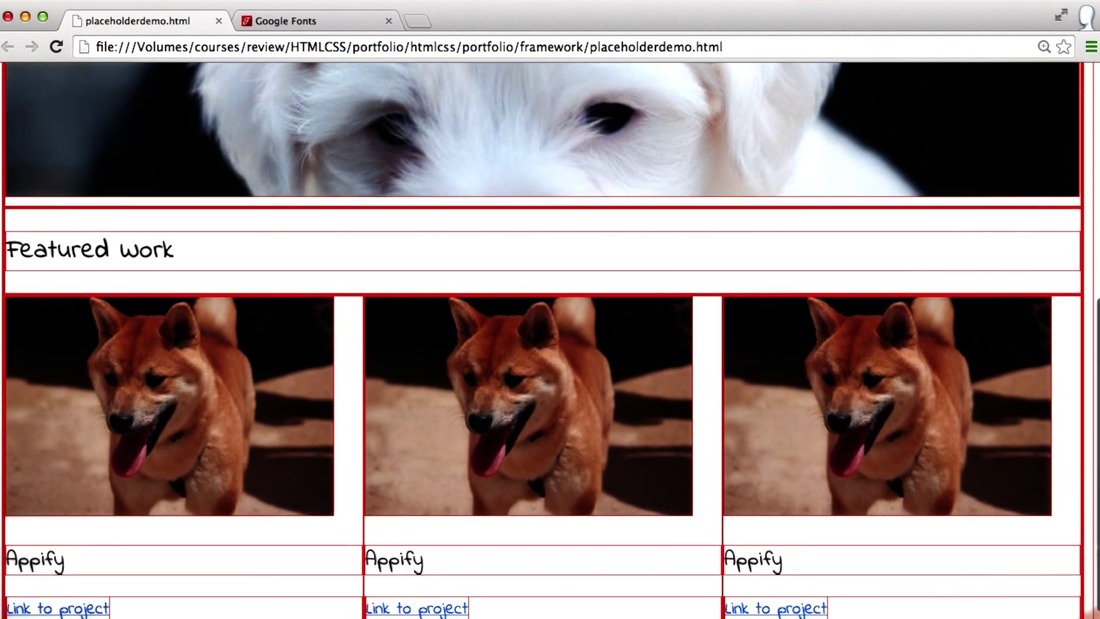
scroll(550, 345, down, 1)
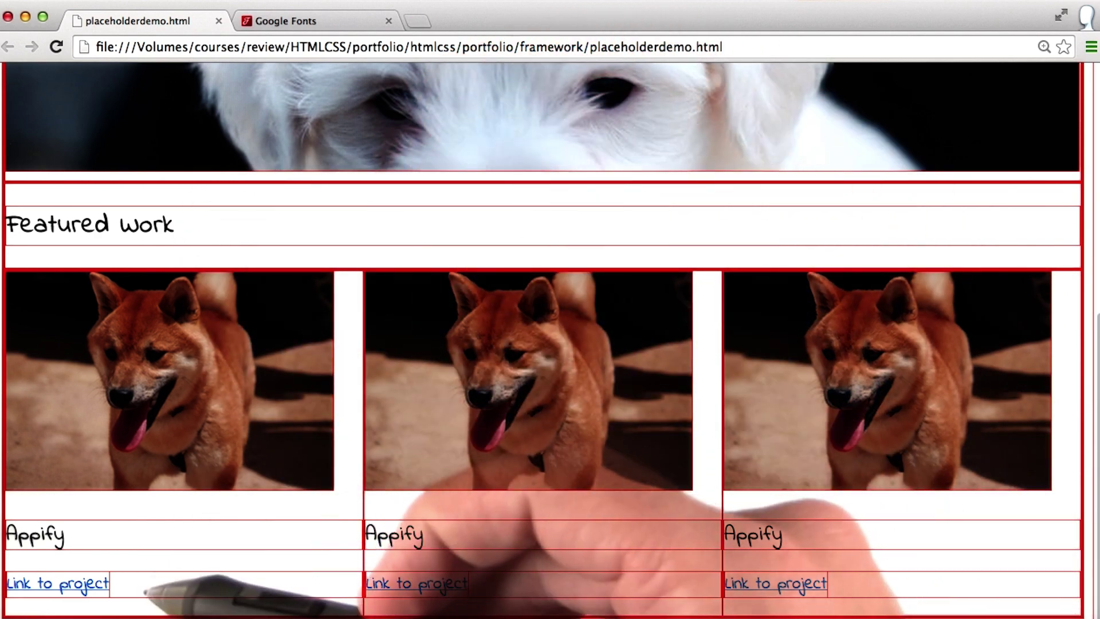